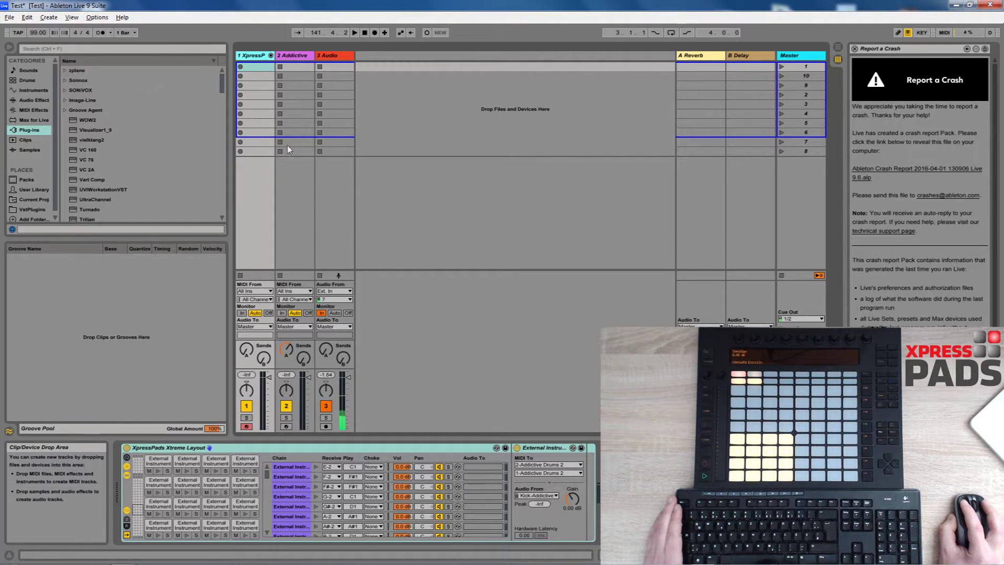
- Add an empty Drum Rack from the Drums browser as a new fourth MIDI track
click(26, 81)
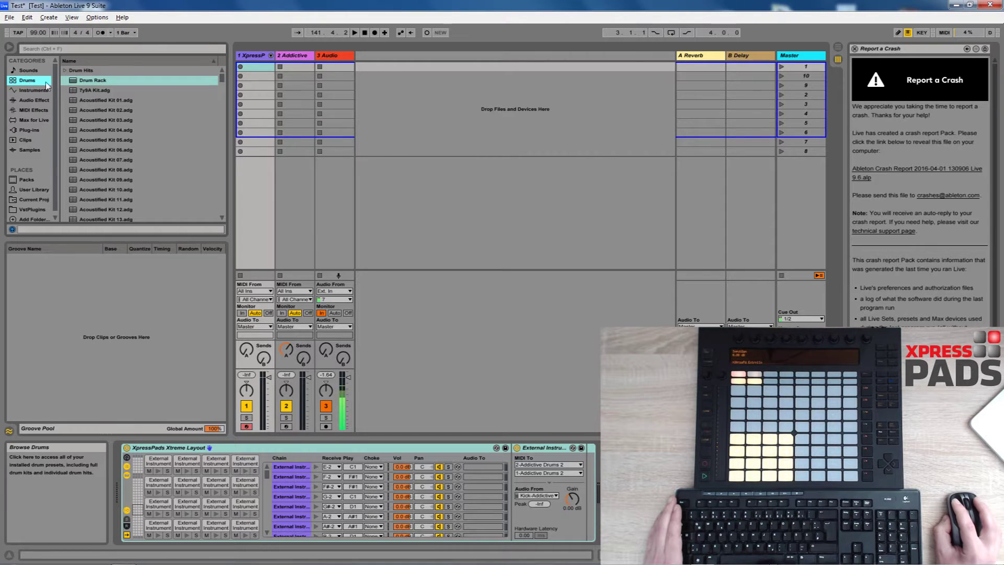
drag(97, 81, 375, 92)
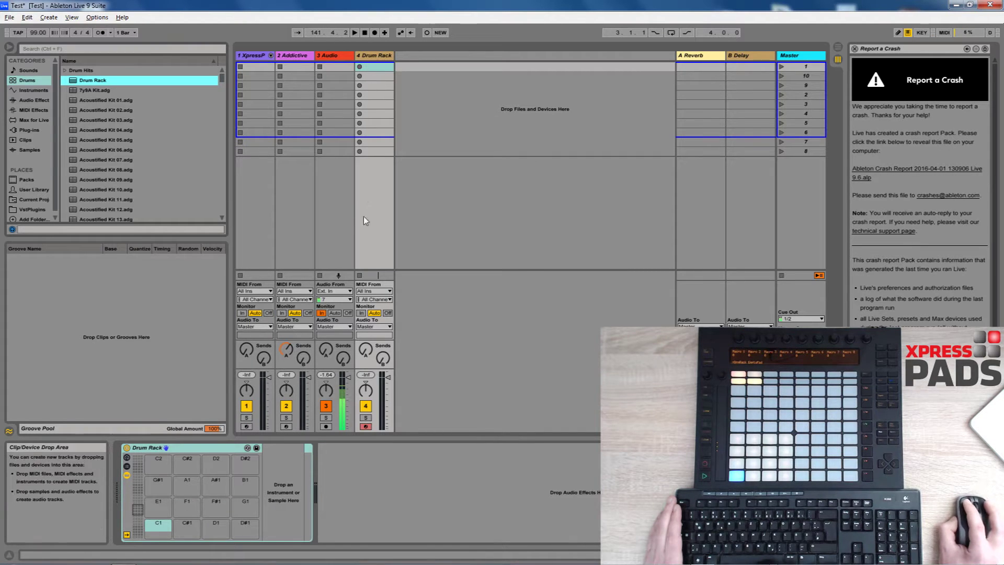
click(374, 171)
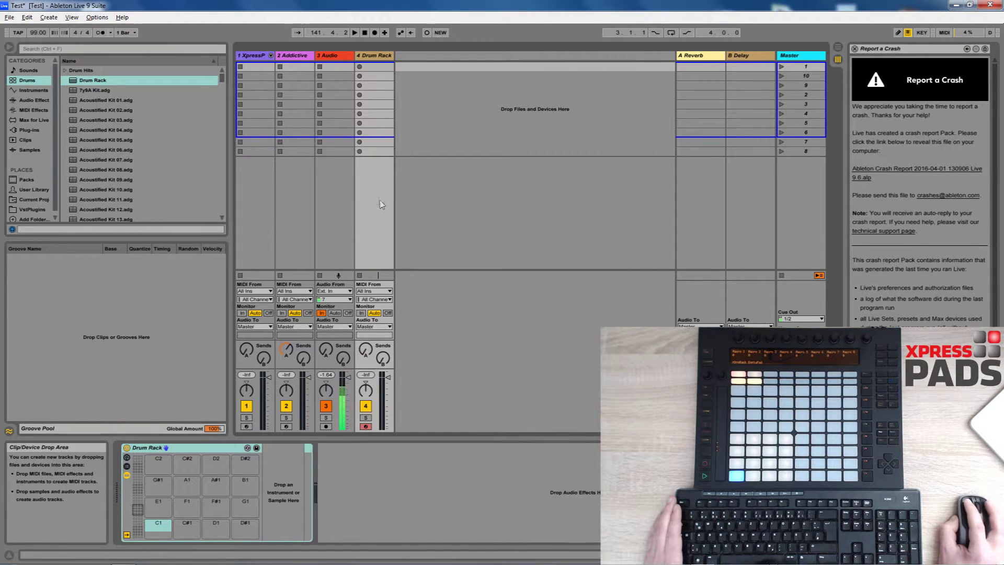
- Find Addictive Drums 2 under Plug-ins and bring up its instrument window on track 2
click(30, 131)
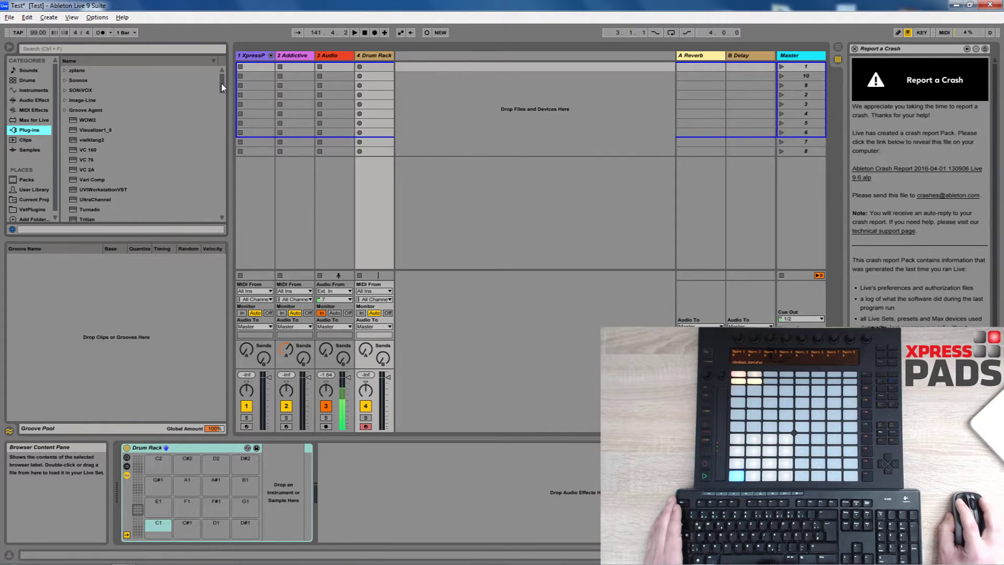
drag(221, 83, 223, 213)
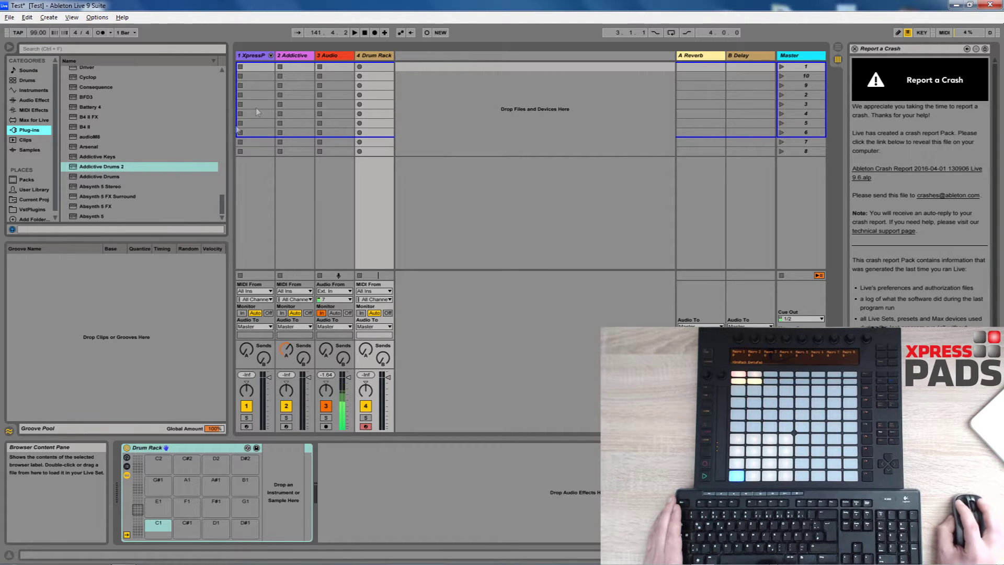
click(296, 59)
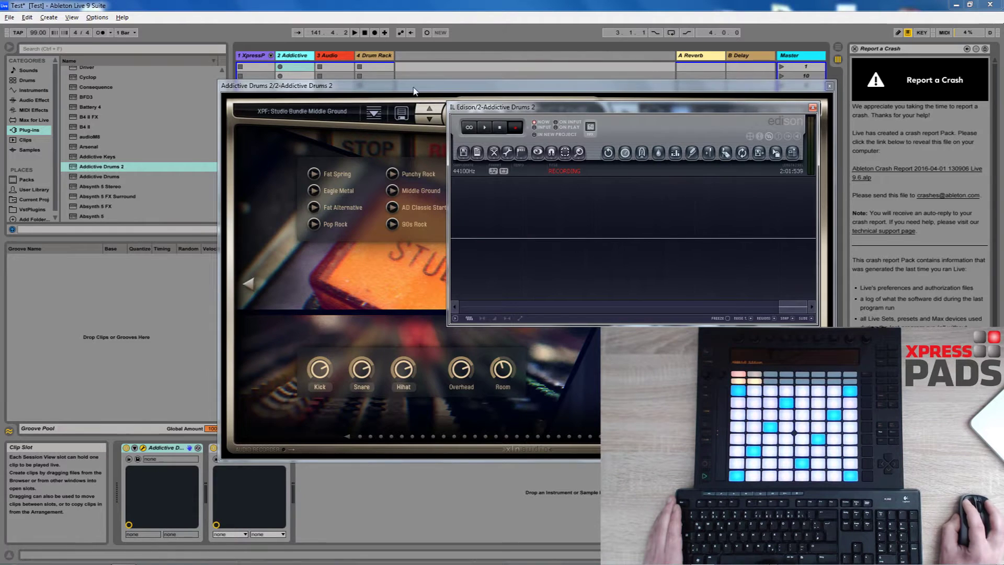
- Set Addictive Drums 2's MIDI Map Preset to GM, confirm, and close the plug-in window
click(414, 90)
drag(423, 89, 304, 85)
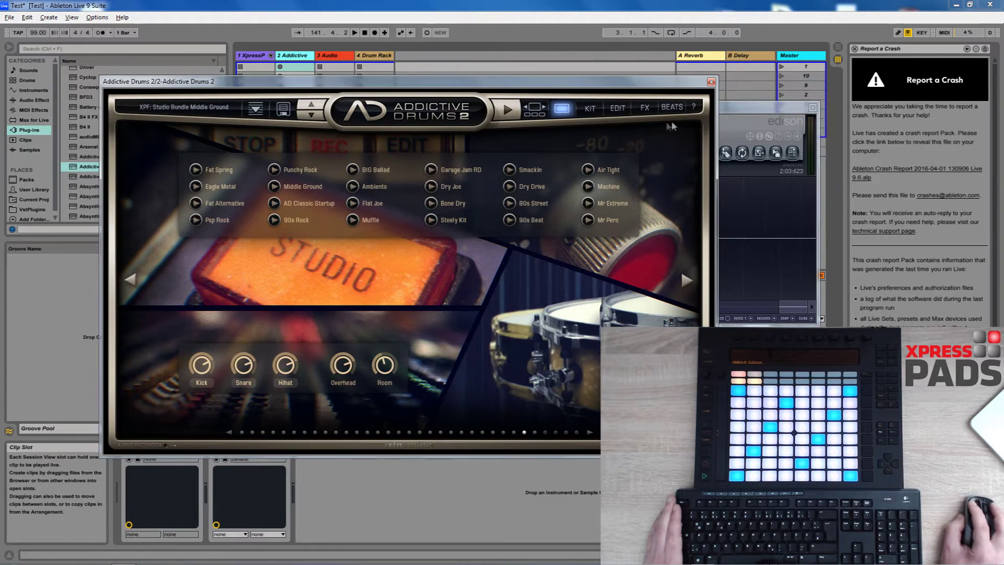
click(691, 110)
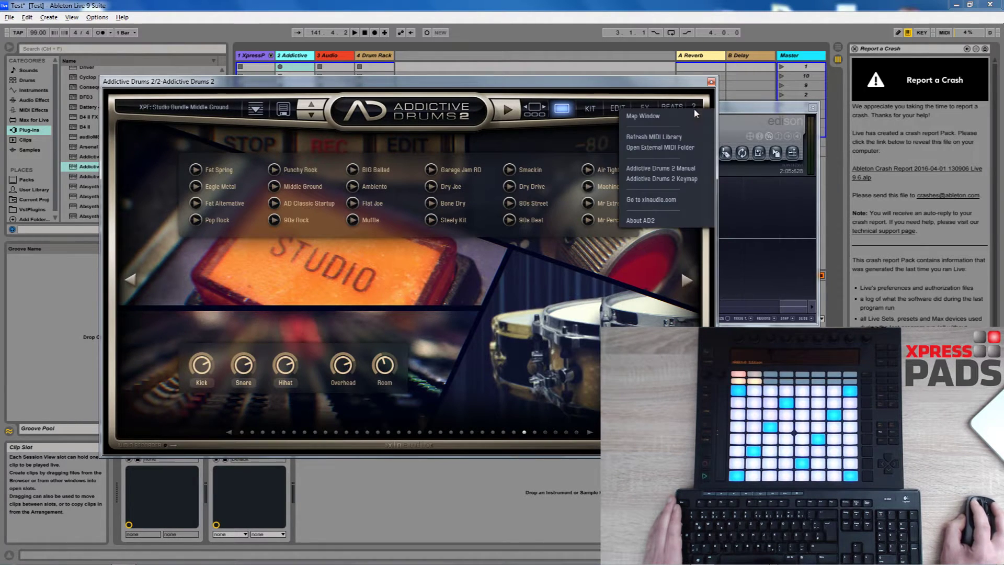
click(643, 118)
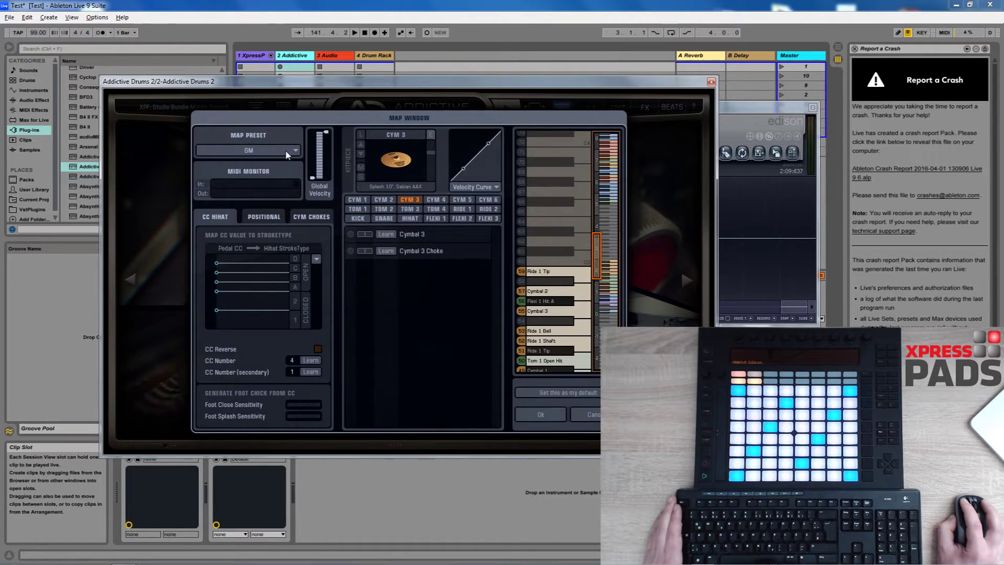
click(255, 151)
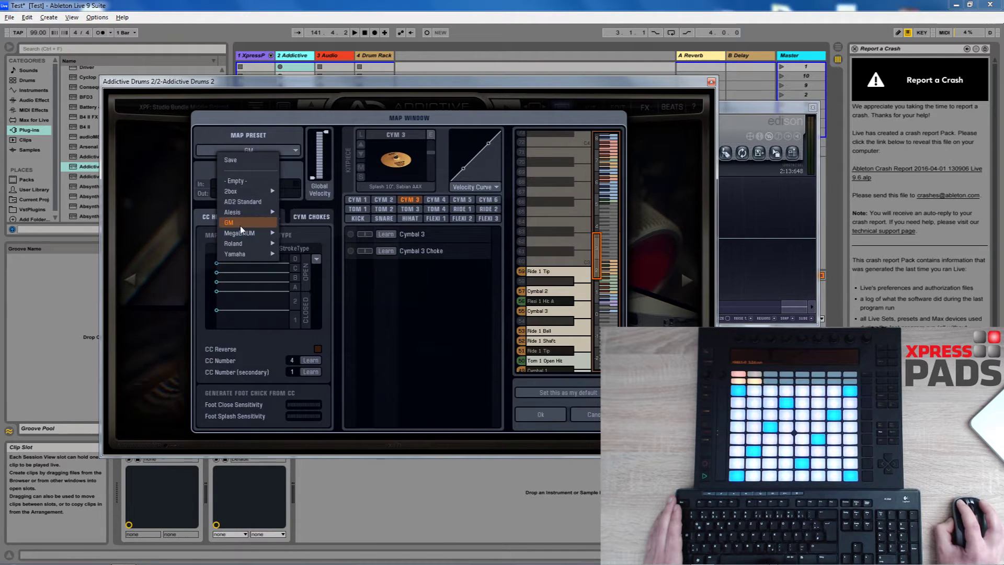
click(254, 223)
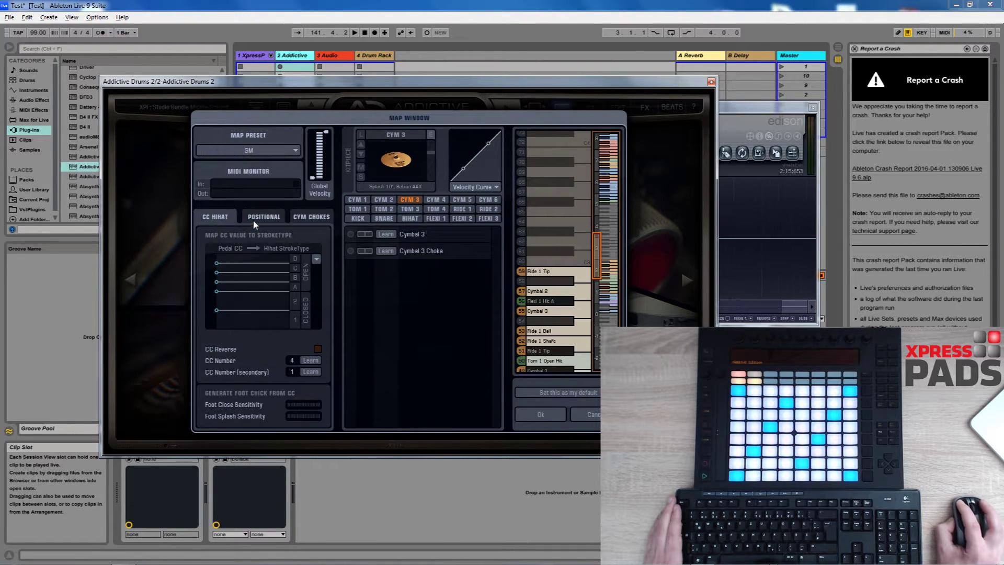
click(541, 414)
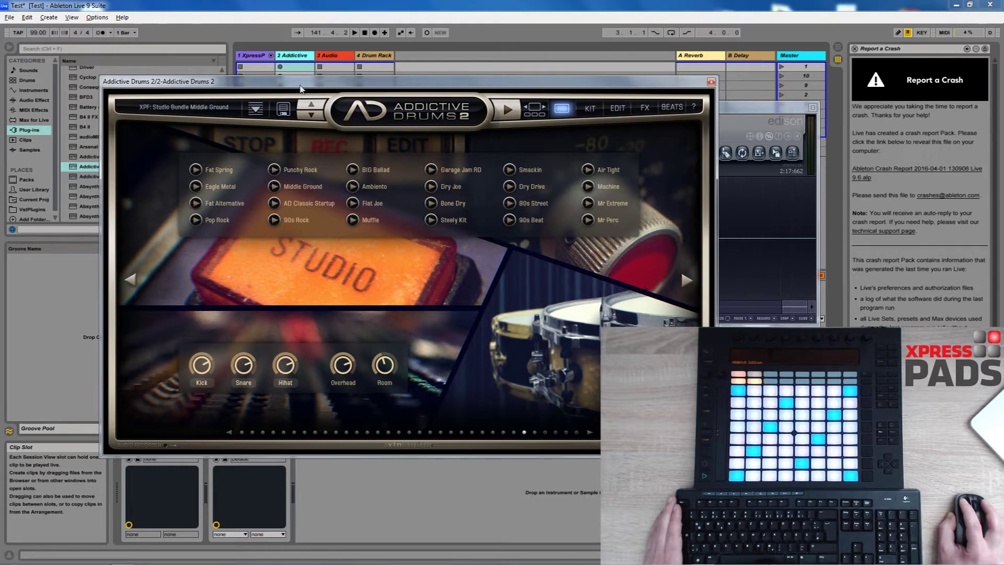
click(379, 67)
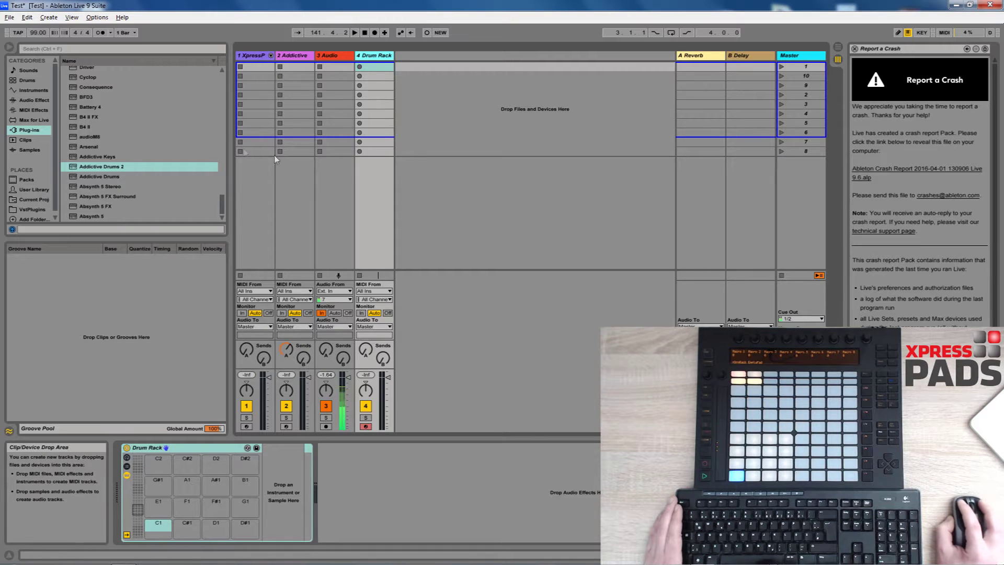
- Load an External Instrument from the Instruments browser onto the Drum Rack's D1 pad
click(33, 92)
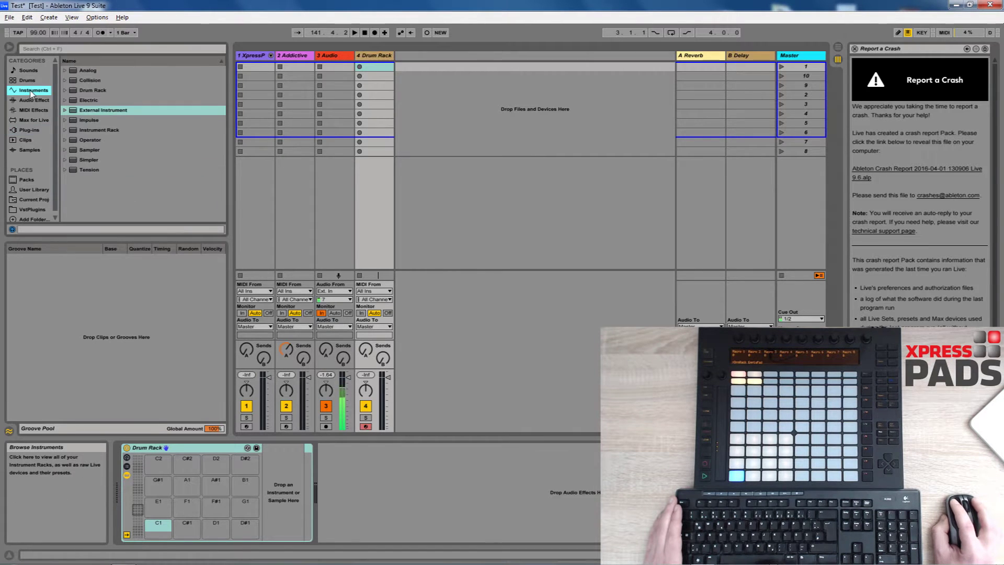
click(89, 109)
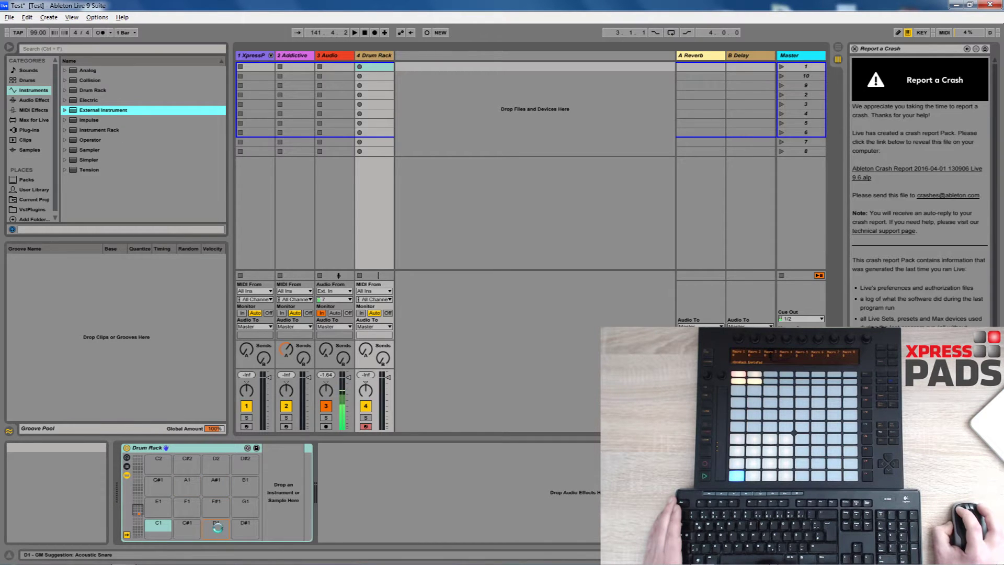
drag(217, 527, 219, 527)
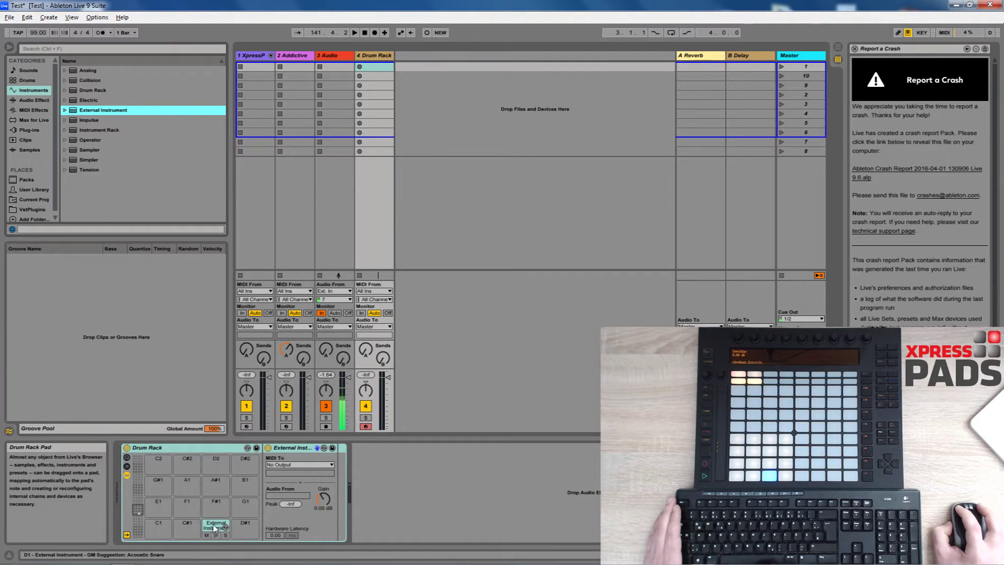
click(215, 528)
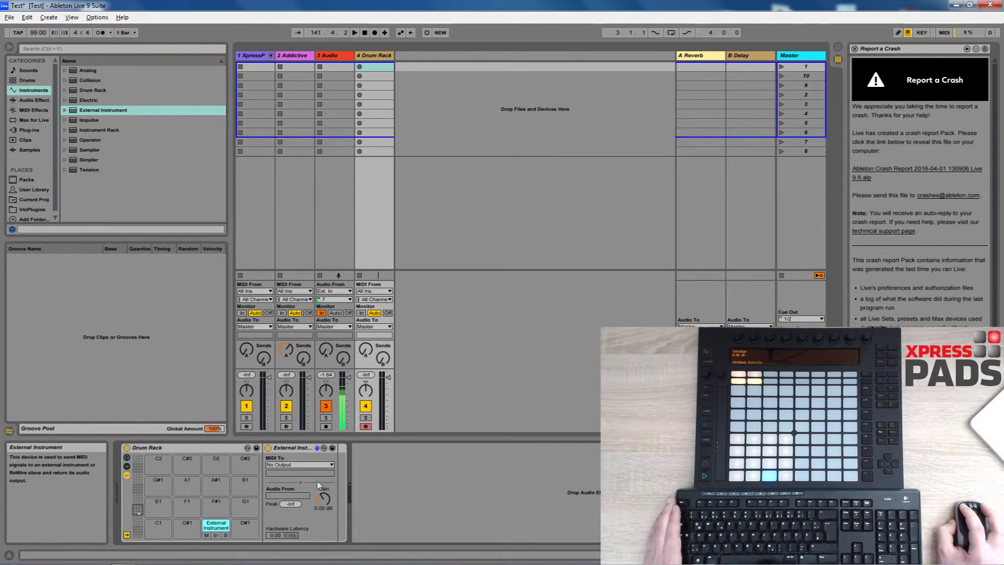
click(126, 475)
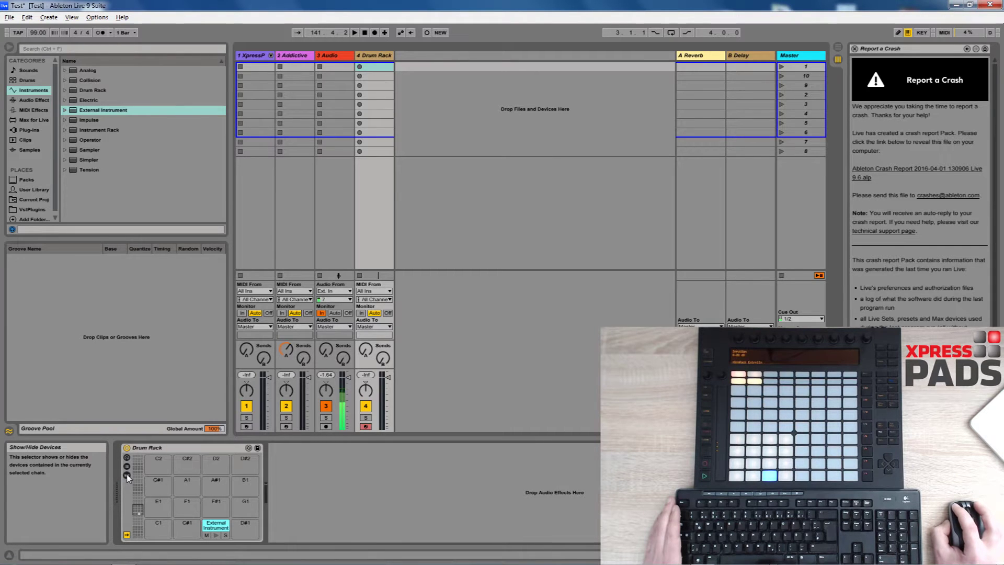
- Show the pad's device, the Drum Rack chain list, and its Receive, Play and Choke columns
click(126, 475)
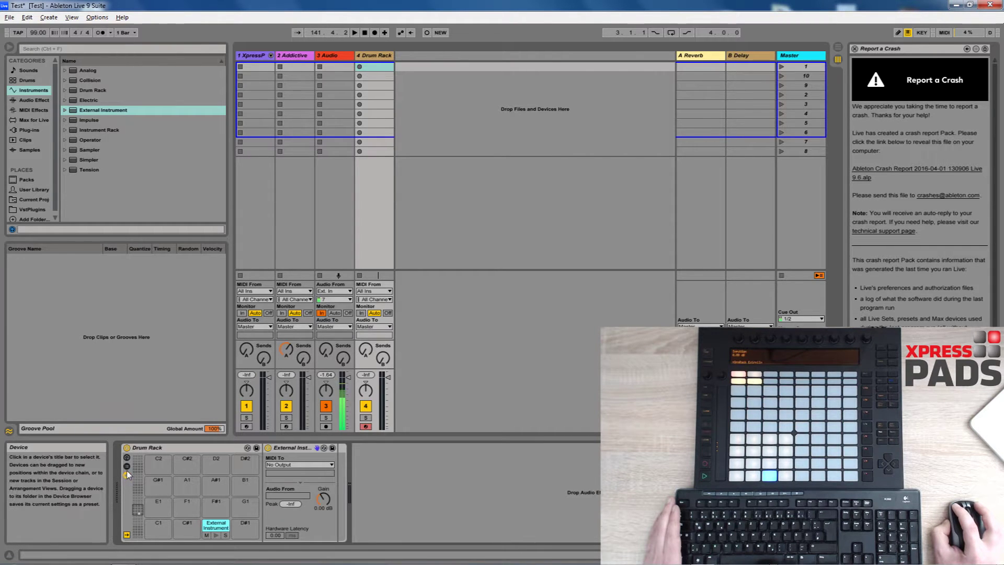
click(126, 466)
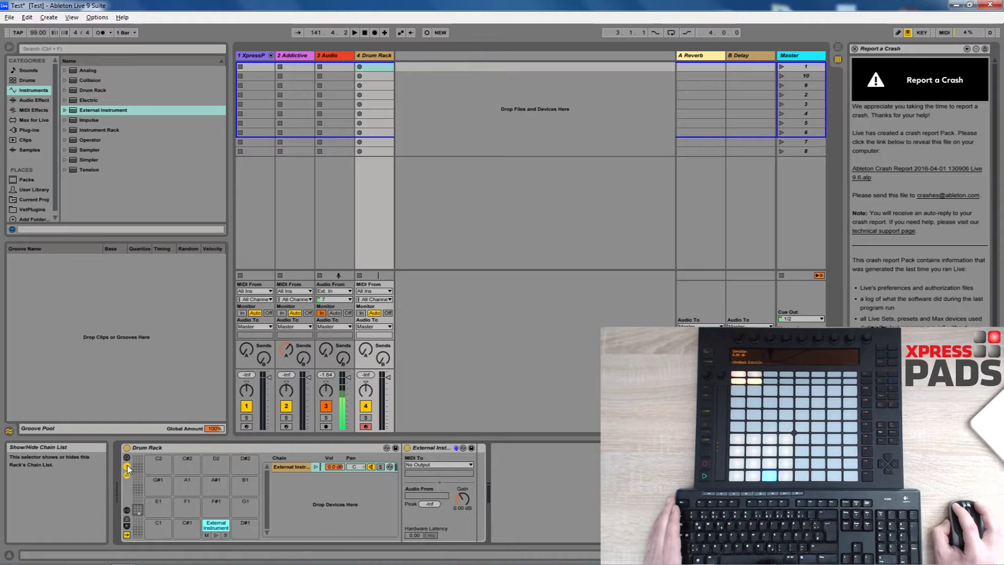
click(127, 510)
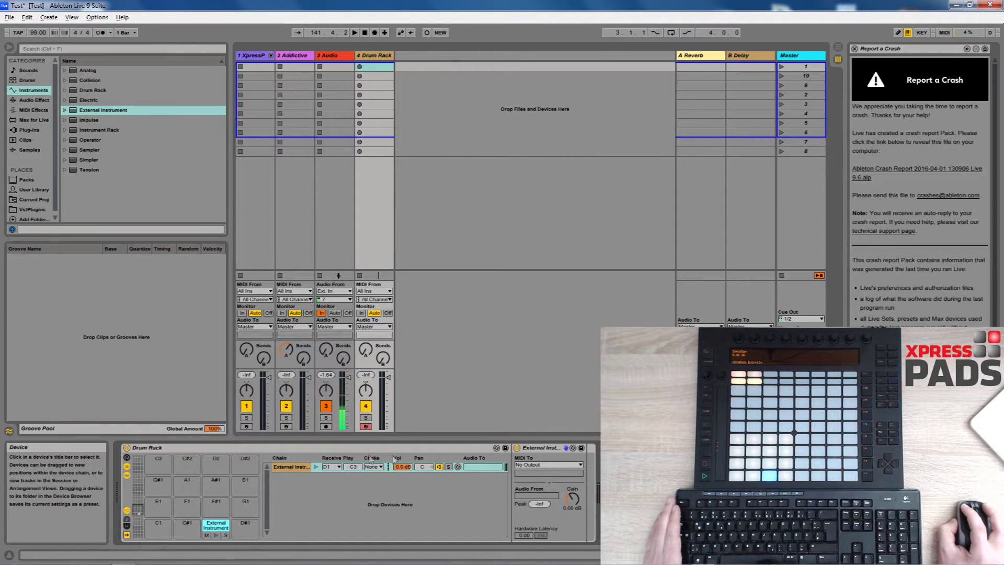
click(531, 465)
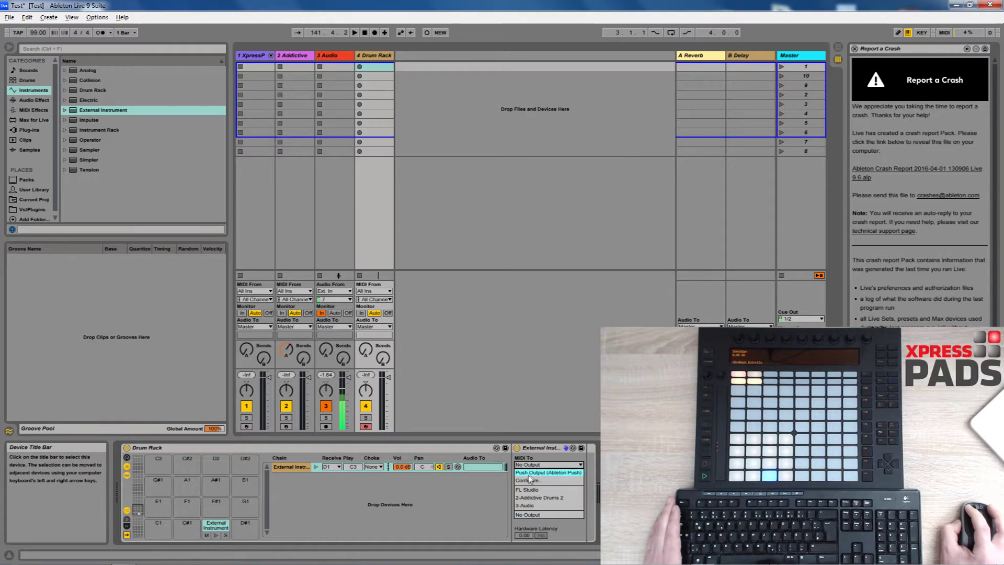
- Route the D1 External Instrument's MIDI To output to 2-Addictive Drums 2
click(540, 501)
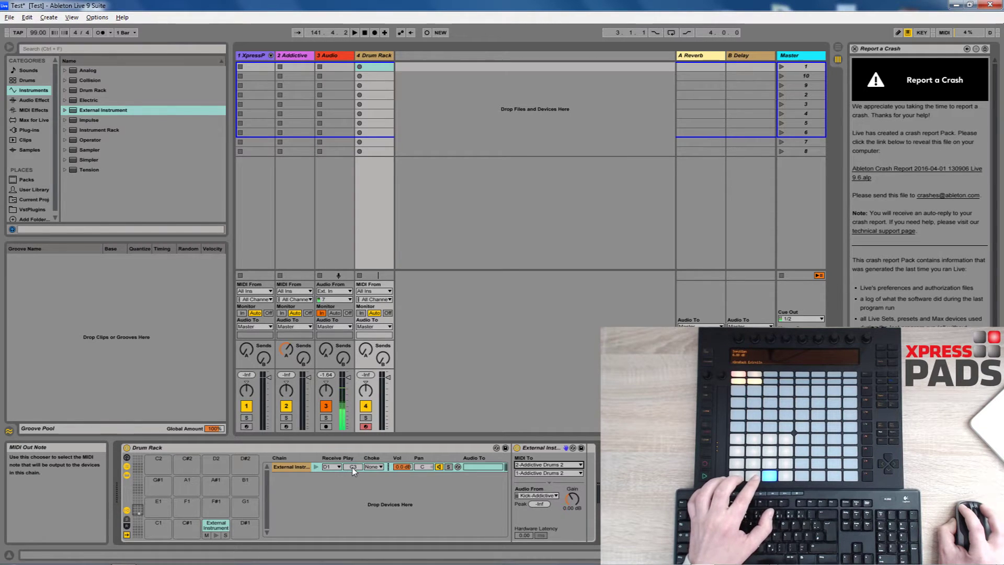
click(353, 467)
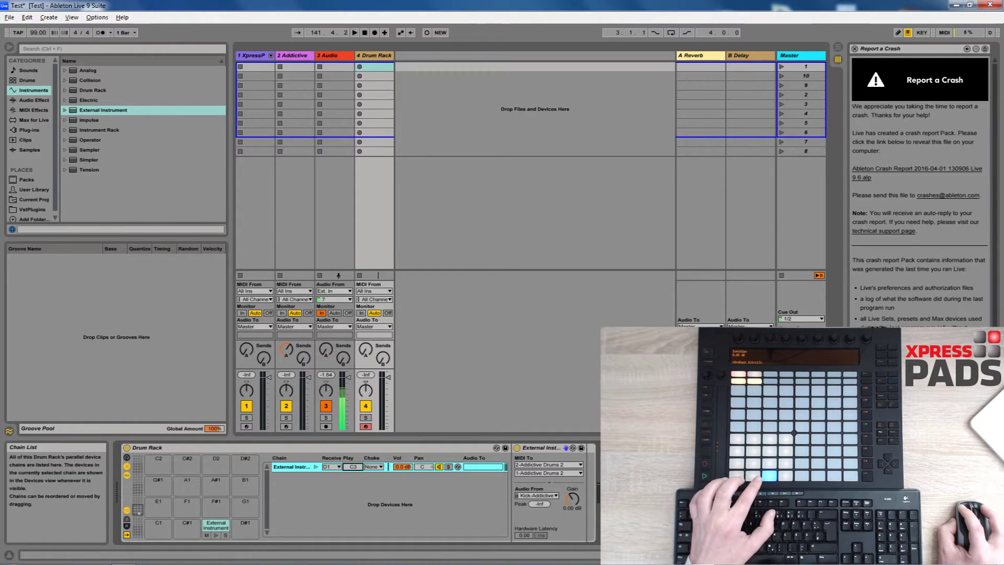
- Lower the External Instrument chain's Play note from C3 to C1
key(Down)
key(Down)
key(Down)
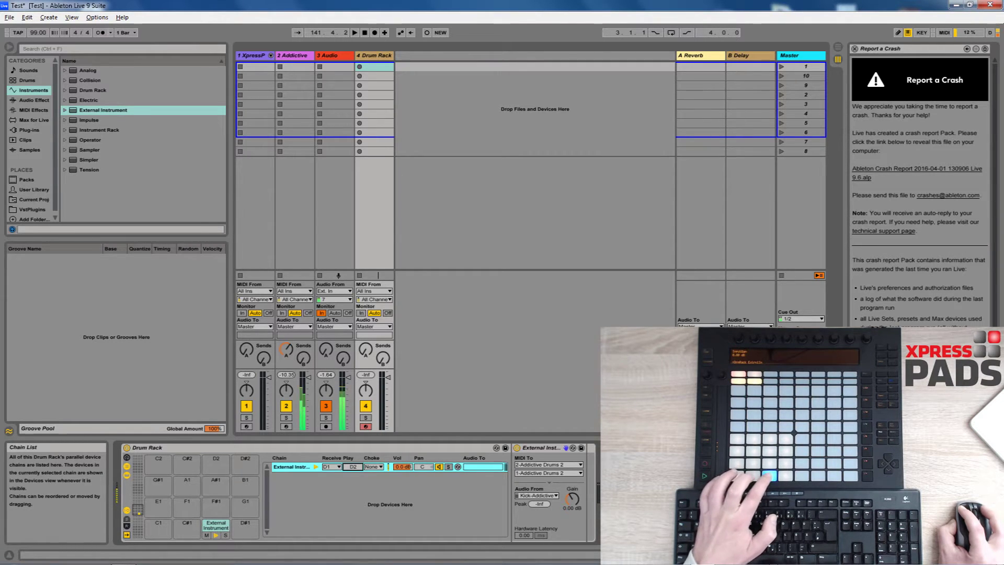
key(Down)
key(Down)
key(Down)
key(Down)
key(Down)
key(Down)
key(Down)
key(Down)
key(Down)
key(Down)
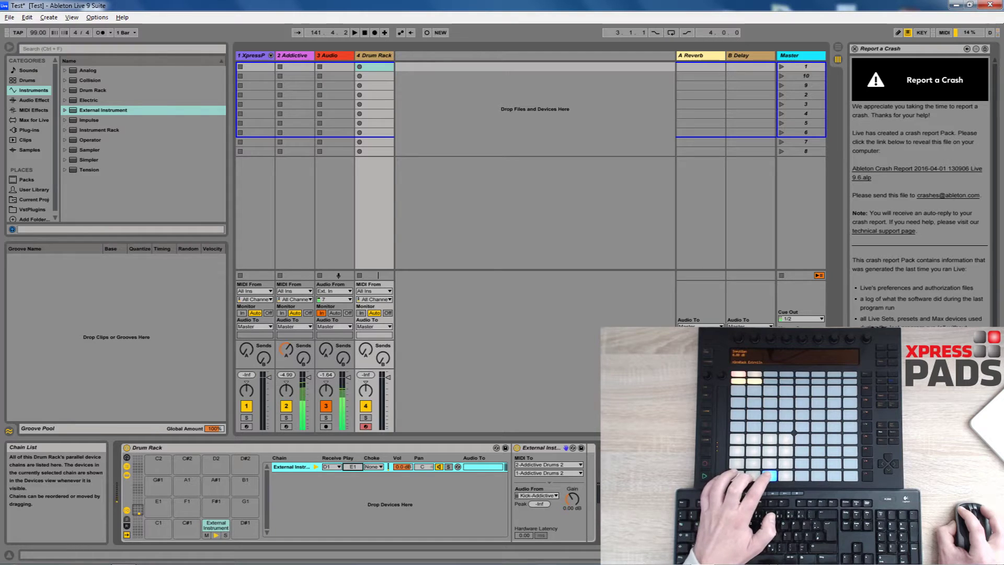
key(Up)
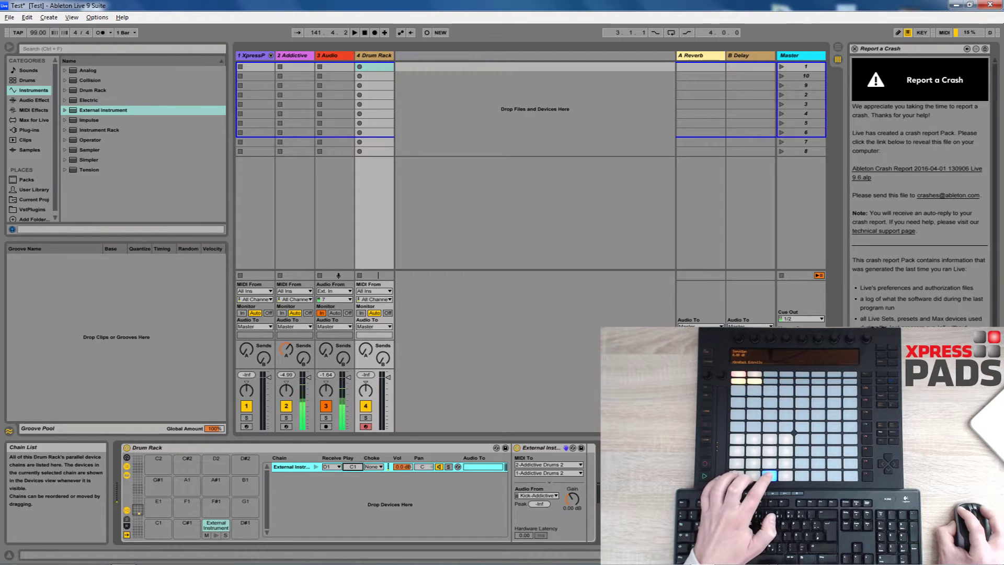
click(213, 526)
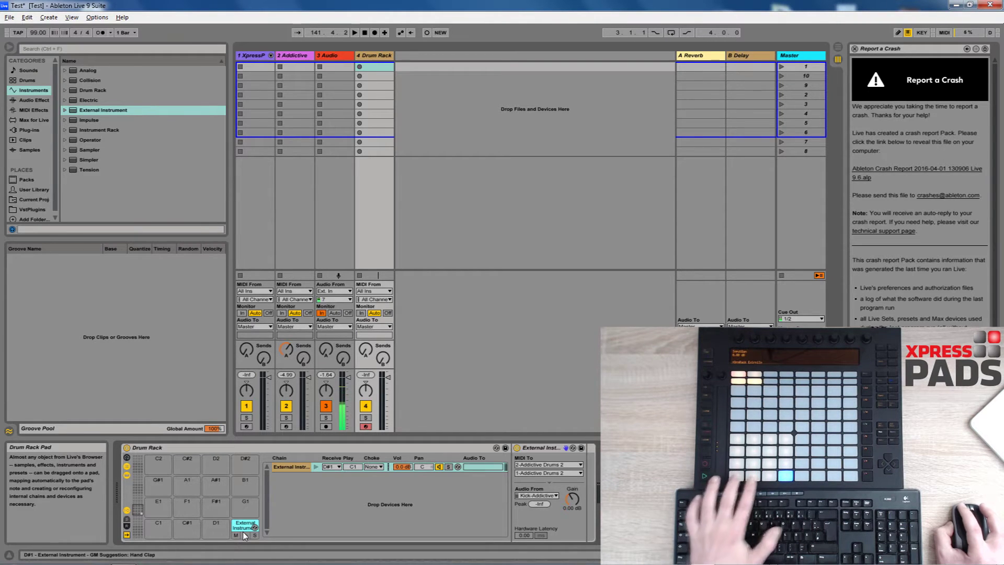
- Ctrl-drag the External Instrument pad to duplicate it onto pad C1
drag(242, 529, 162, 529)
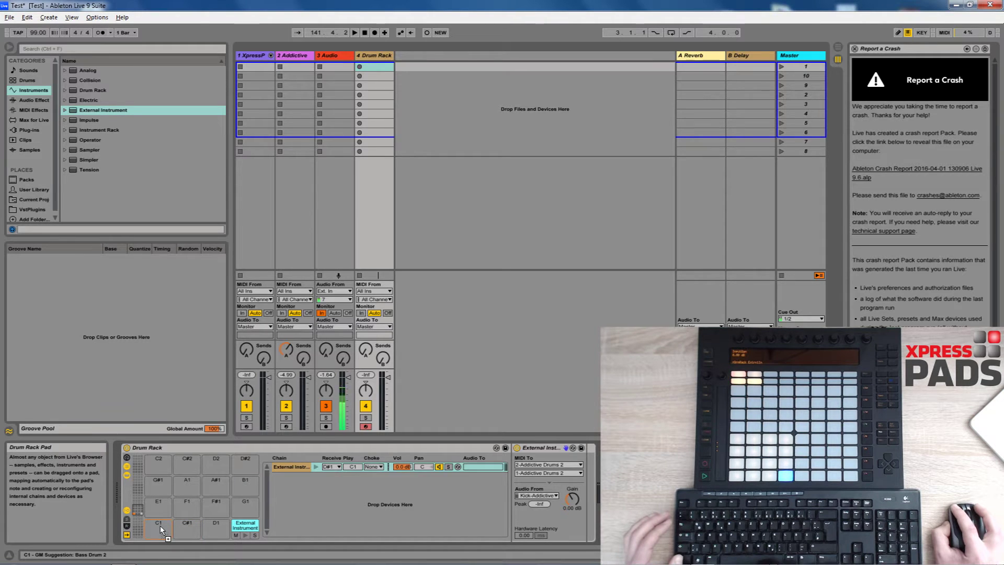
drag(160, 525, 163, 529)
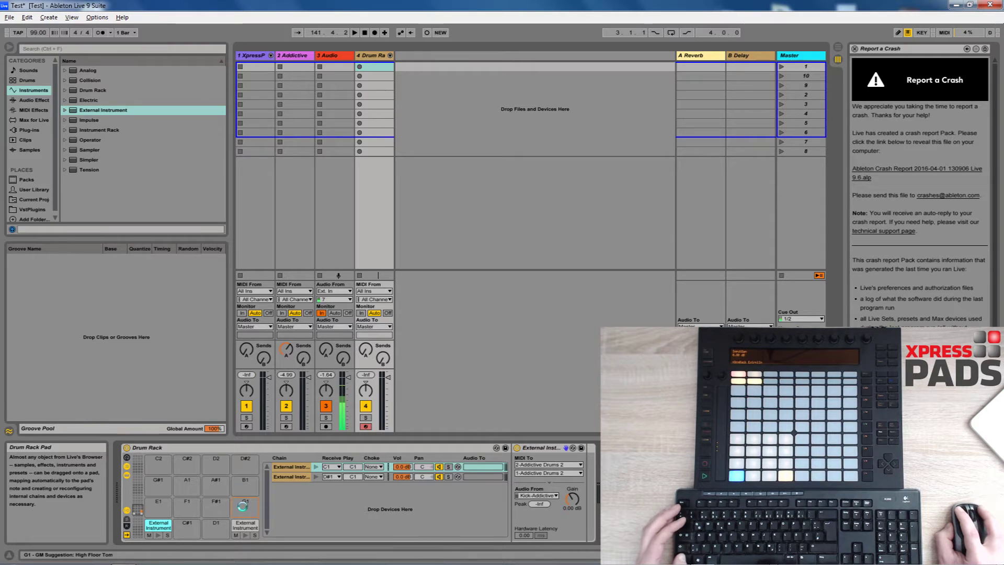
click(245, 507)
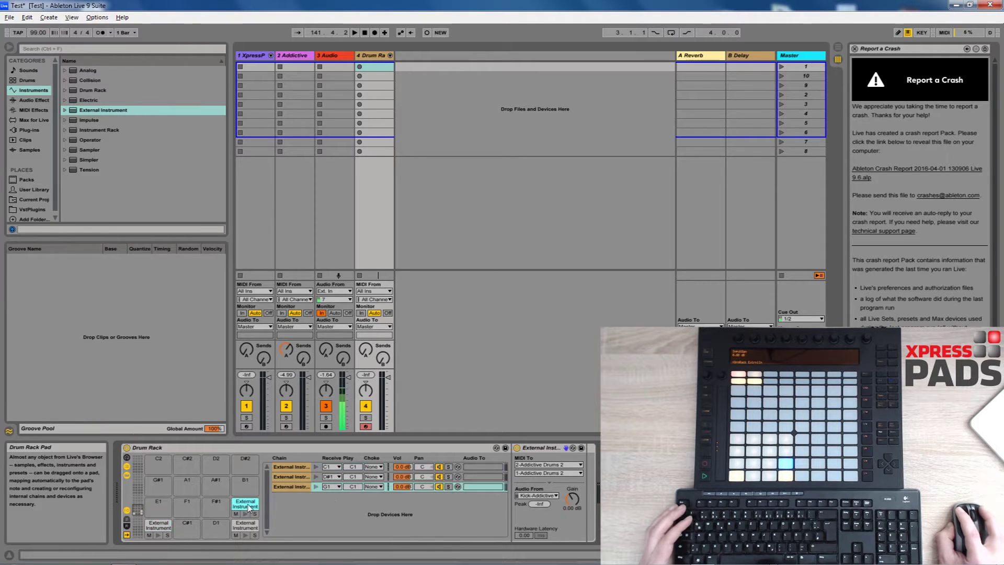
- Set the G1 chain's Play note to D1 and copy it onto pad E1
click(354, 487)
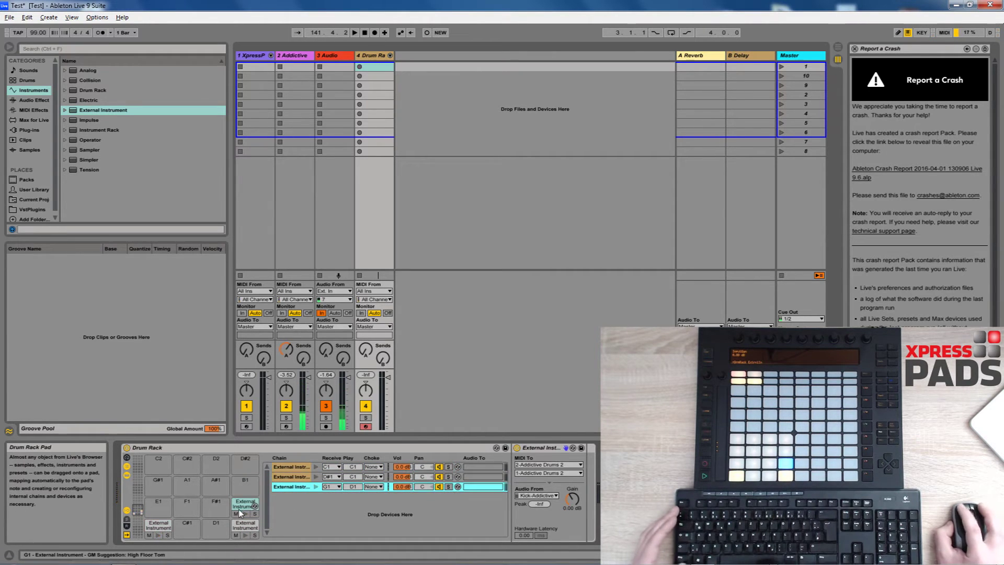
drag(242, 505, 151, 508)
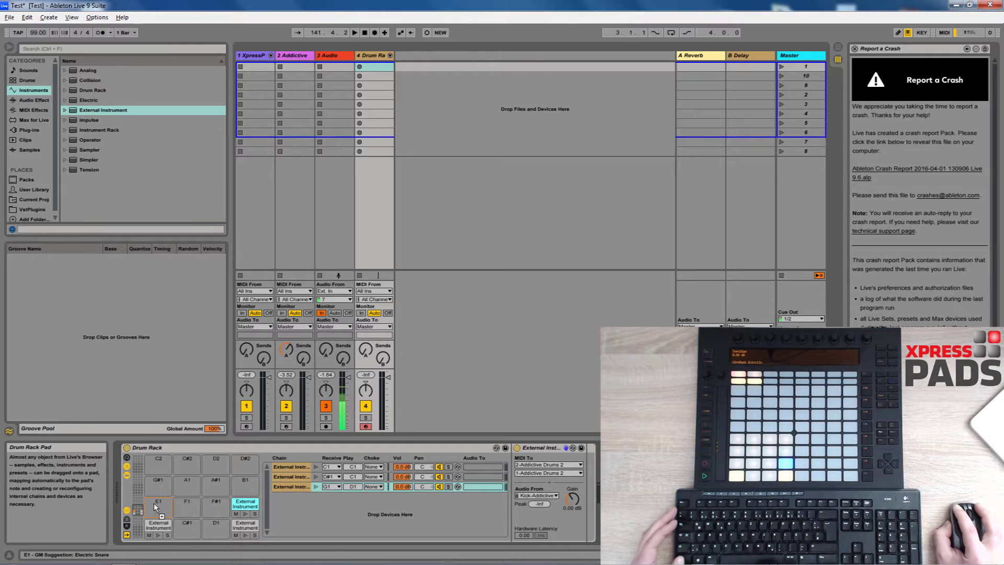
drag(167, 508, 167, 509)
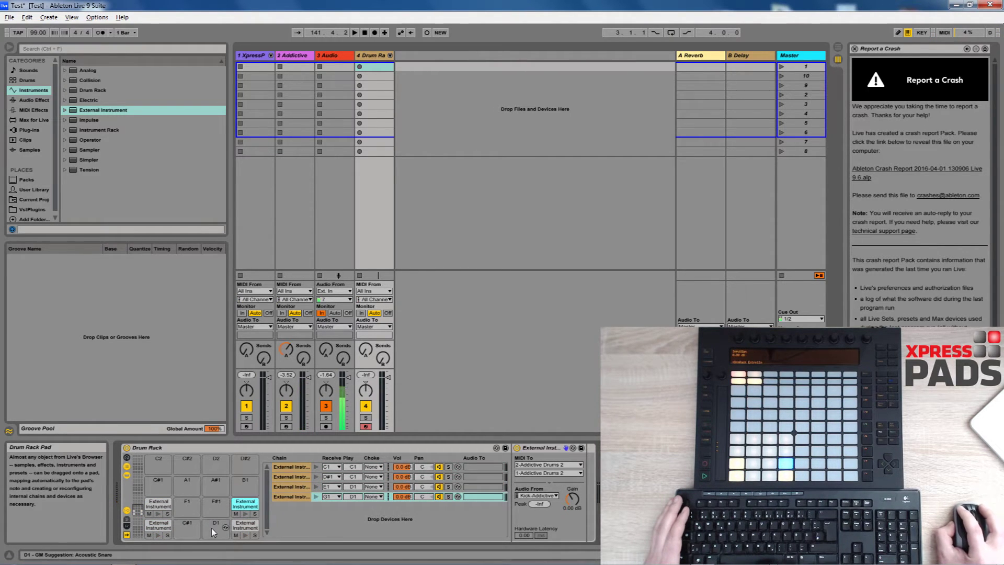
- Copy the External Instrument onto pad C#1 as a fifth chain
click(157, 505)
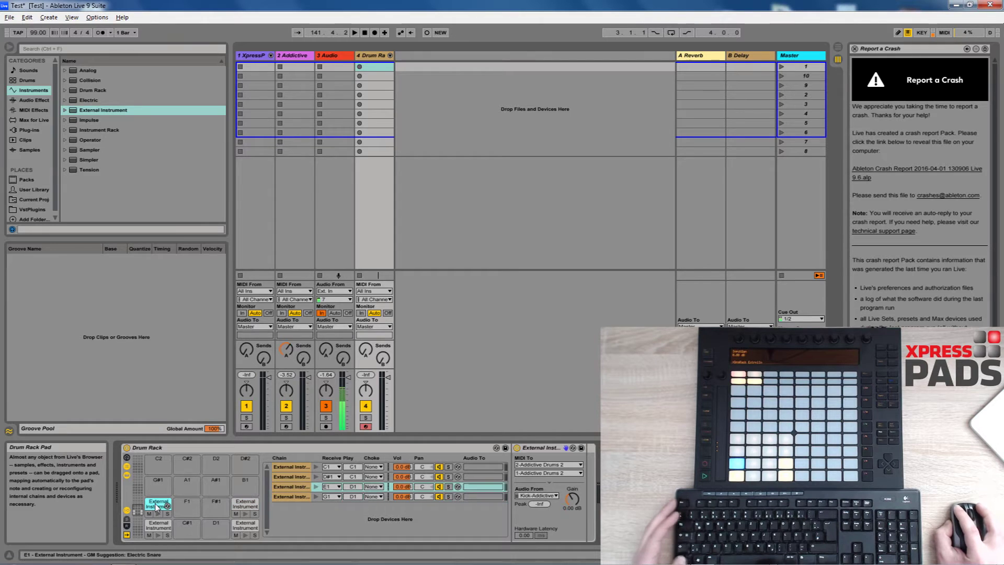
drag(185, 527, 187, 527)
click(189, 528)
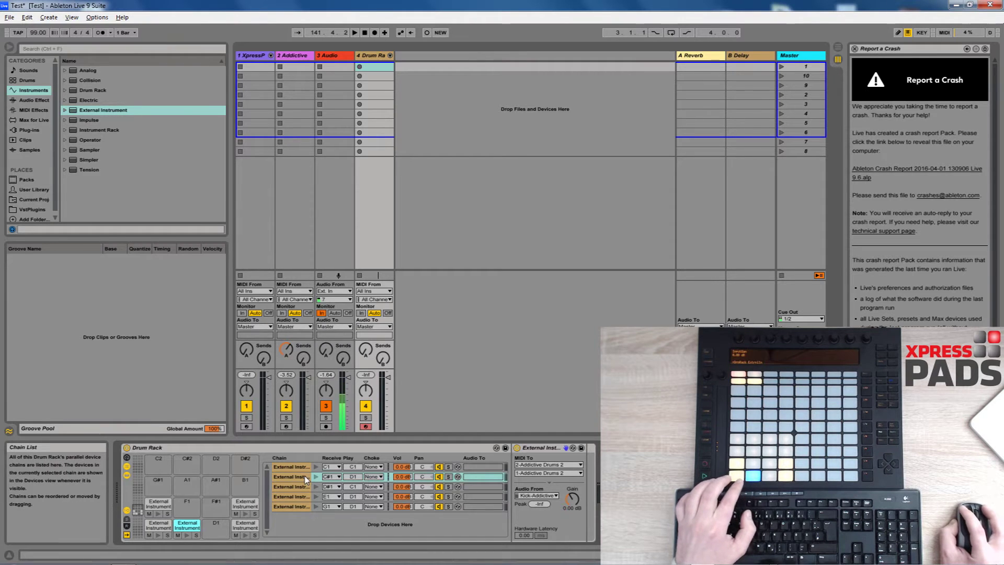
- Set the C#1 chain's Play note to F#1
click(354, 477)
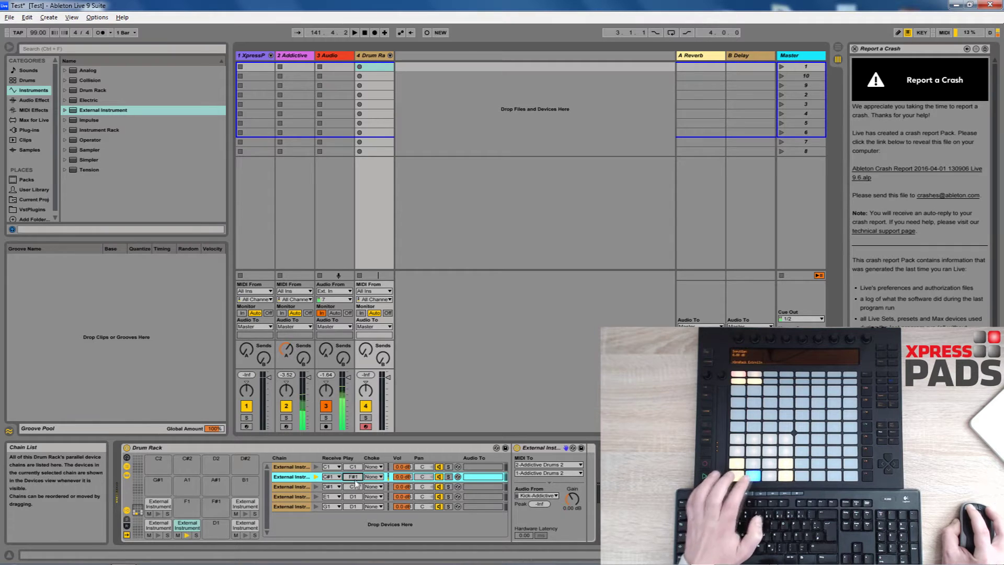
click(184, 527)
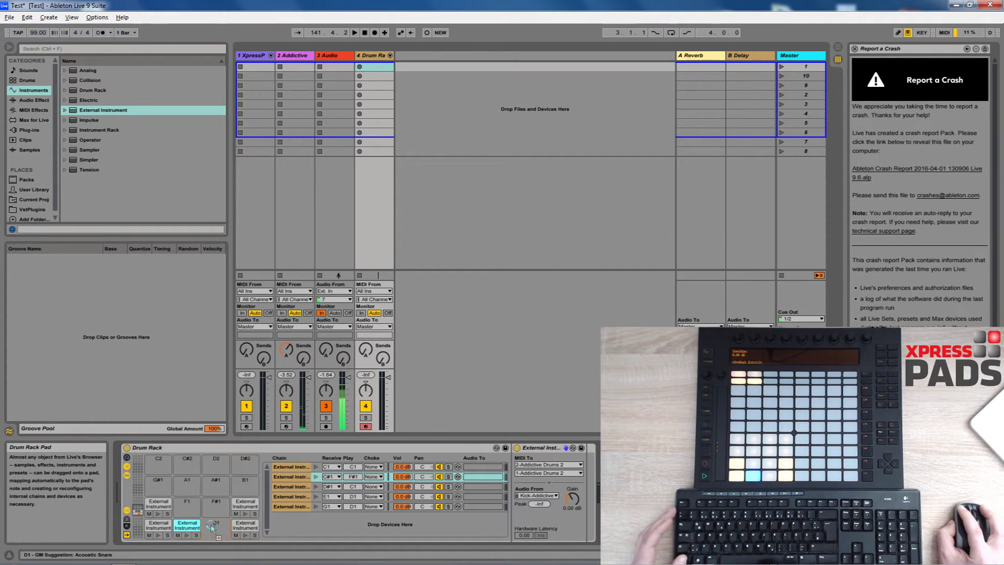
- Copy C#1 onto D1, set the F#1 chain to play A#1, and copy it onto F1
drag(212, 526, 214, 529)
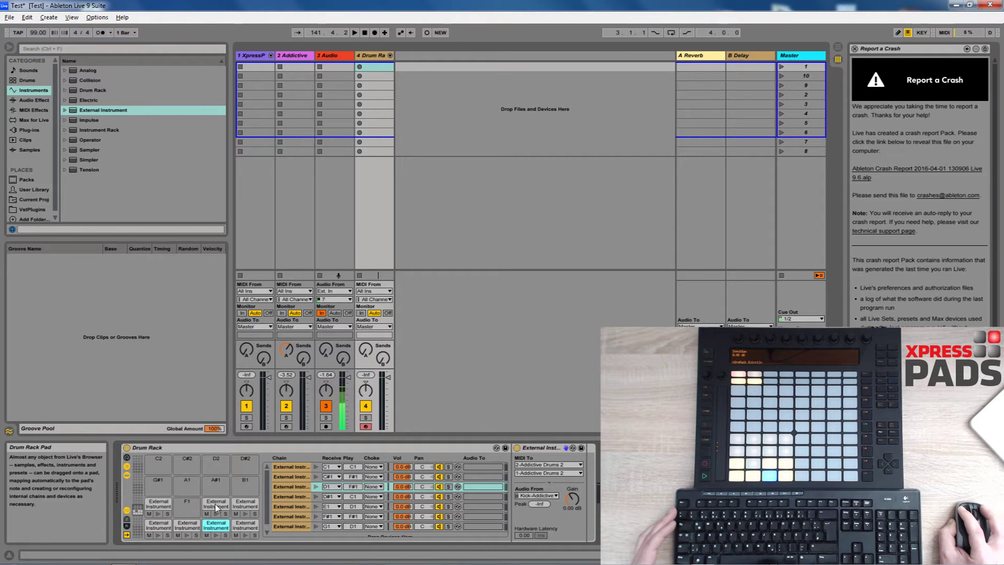
click(216, 504)
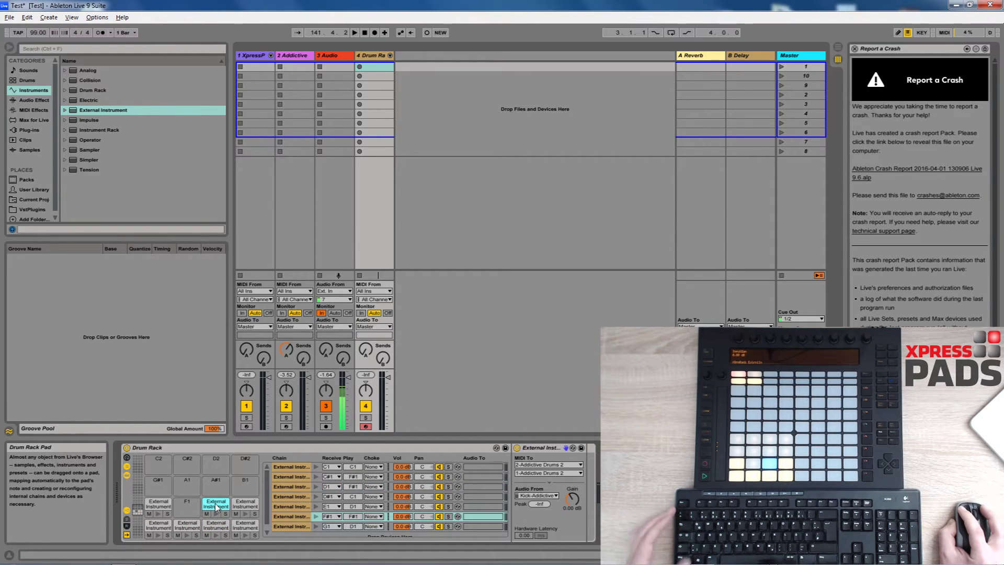
click(353, 516)
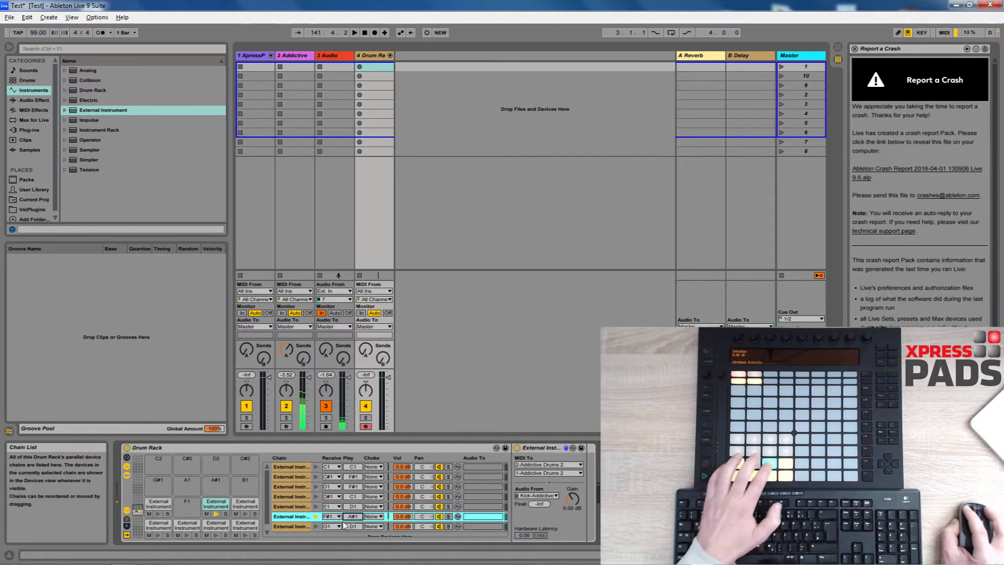
click(217, 507)
drag(181, 507, 181, 508)
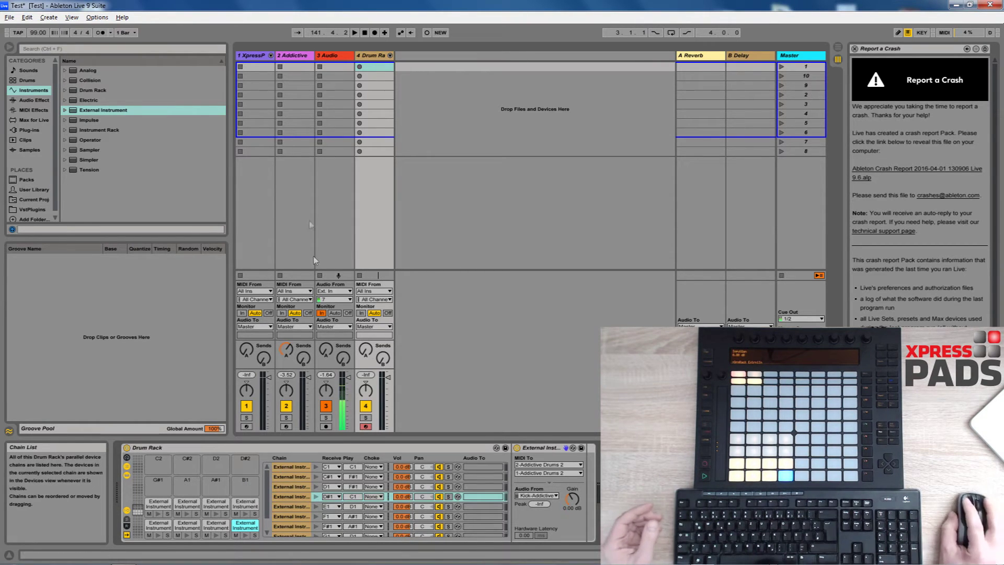
- Select the 1 XpressPads track to bring up its XpressPads Xtreme Layout Drum Rack
click(263, 184)
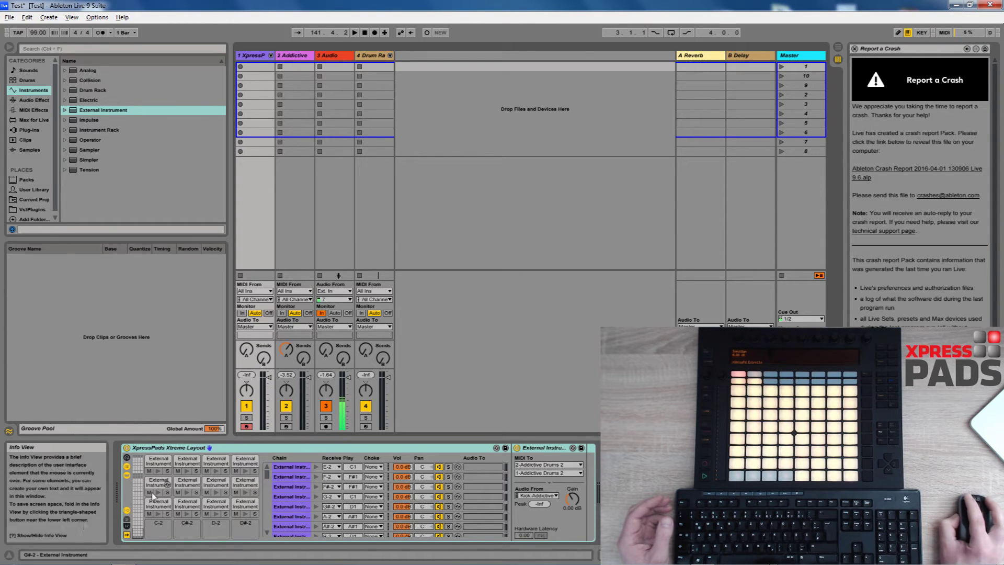
- Shift the Drum Rack pad overview so pads E-2 through G-1 are visible
click(129, 536)
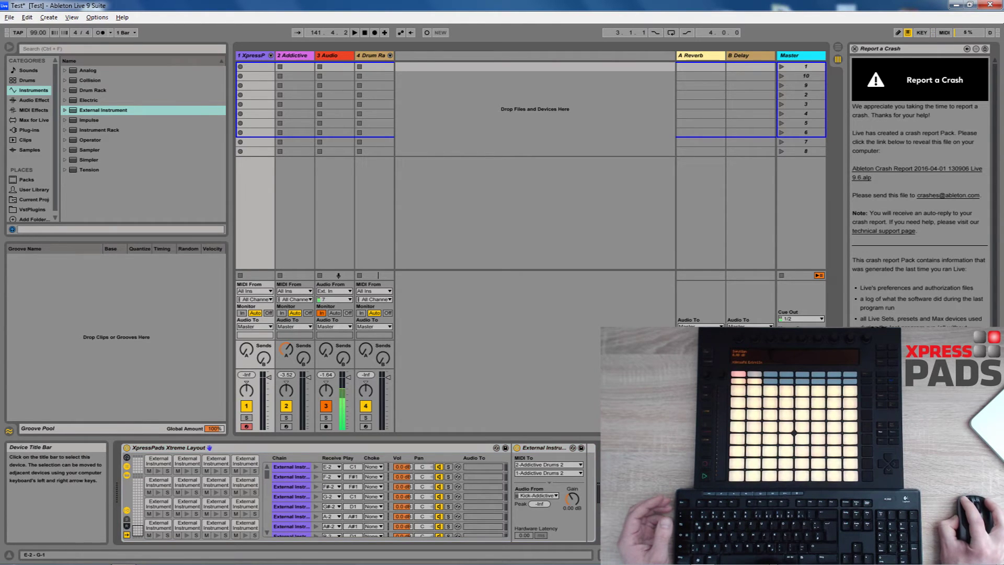
mouse_move(137, 520)
mouse_down()
mouse_move(137, 467)
mouse_move(138, 532)
mouse_up()
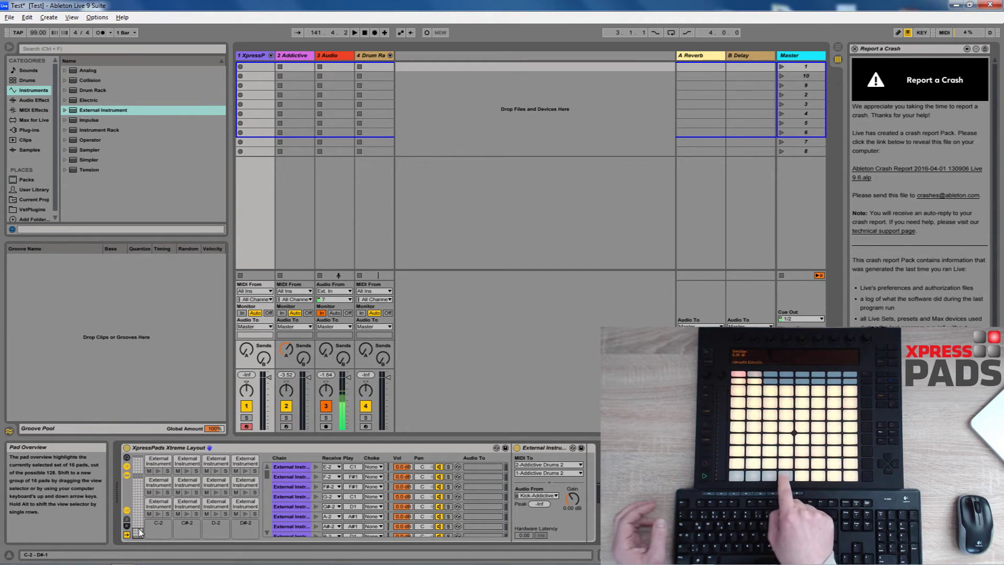
key(alt+Up)
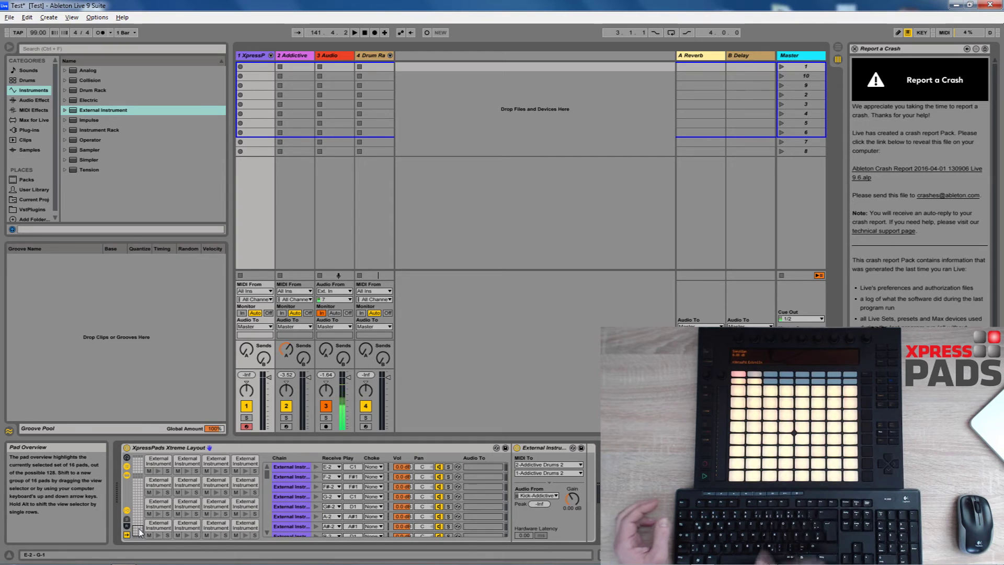